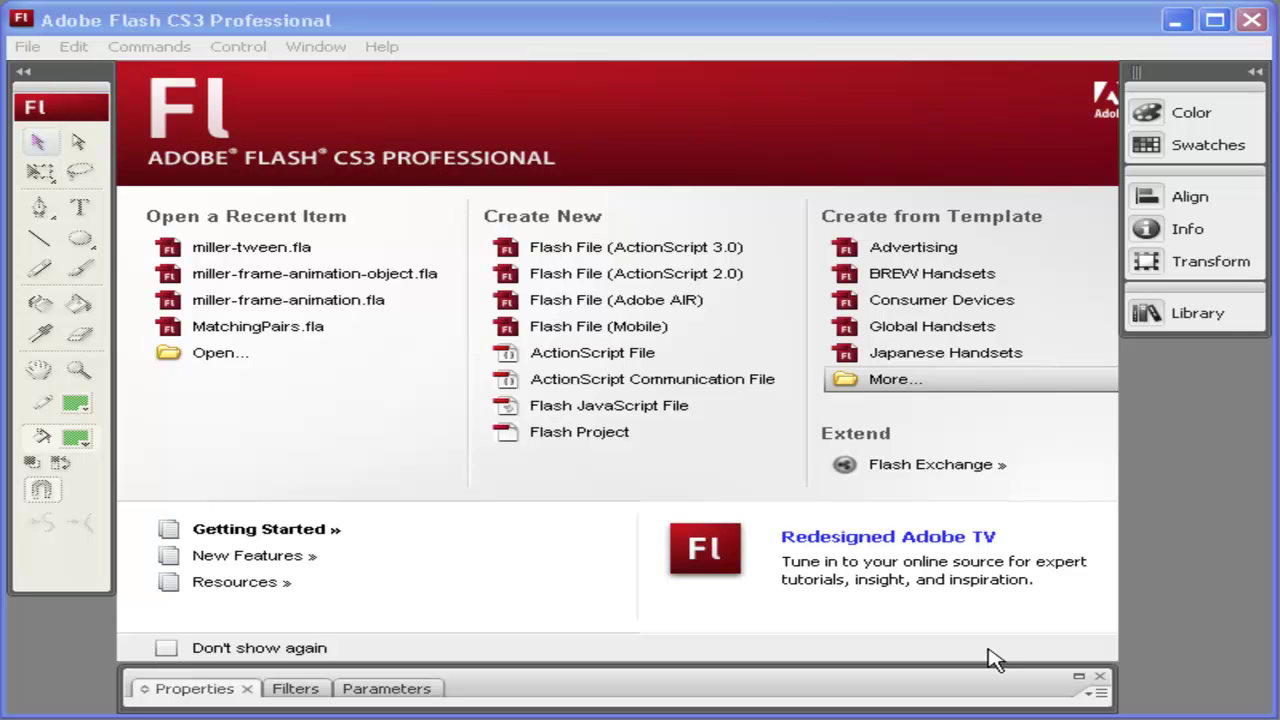
- Create a new Flash File (ActionScript 3.0) from the Start page
left_click(703, 258)
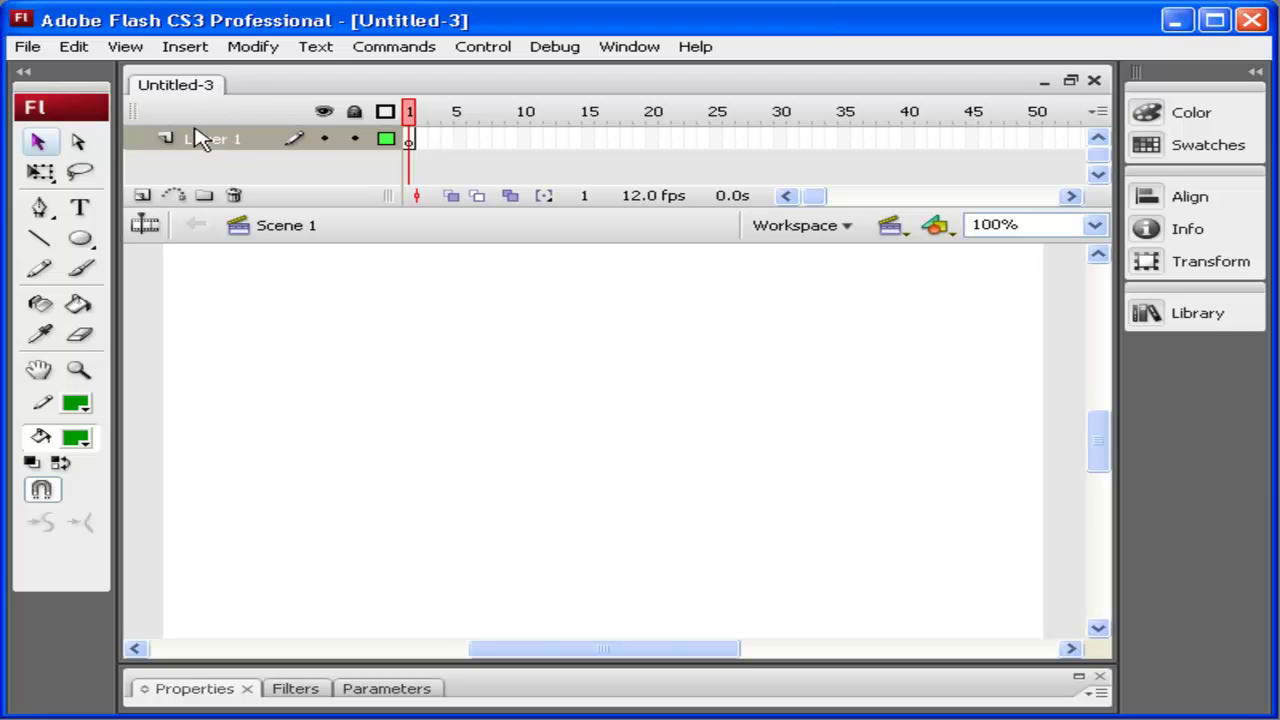
- Save the untitled document as miller-motion-guide in the flash folder
left_click(28, 47)
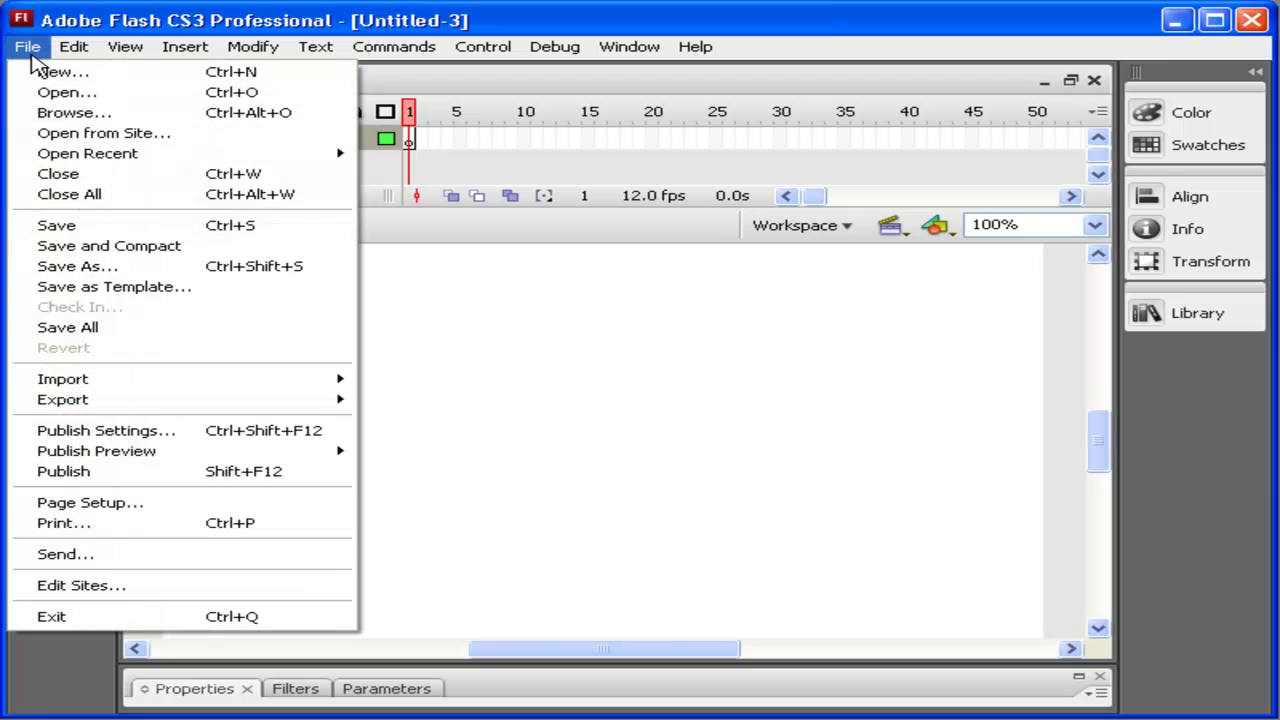
left_click(125, 229)
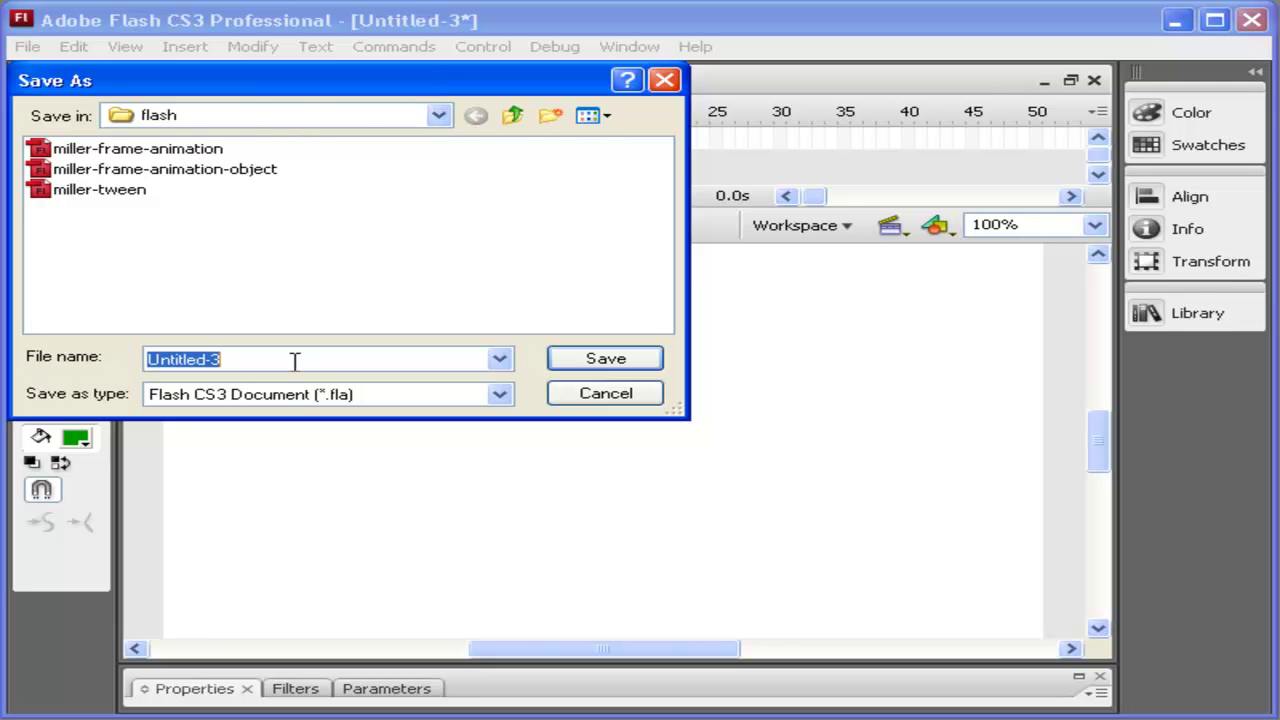
type("miller-m")
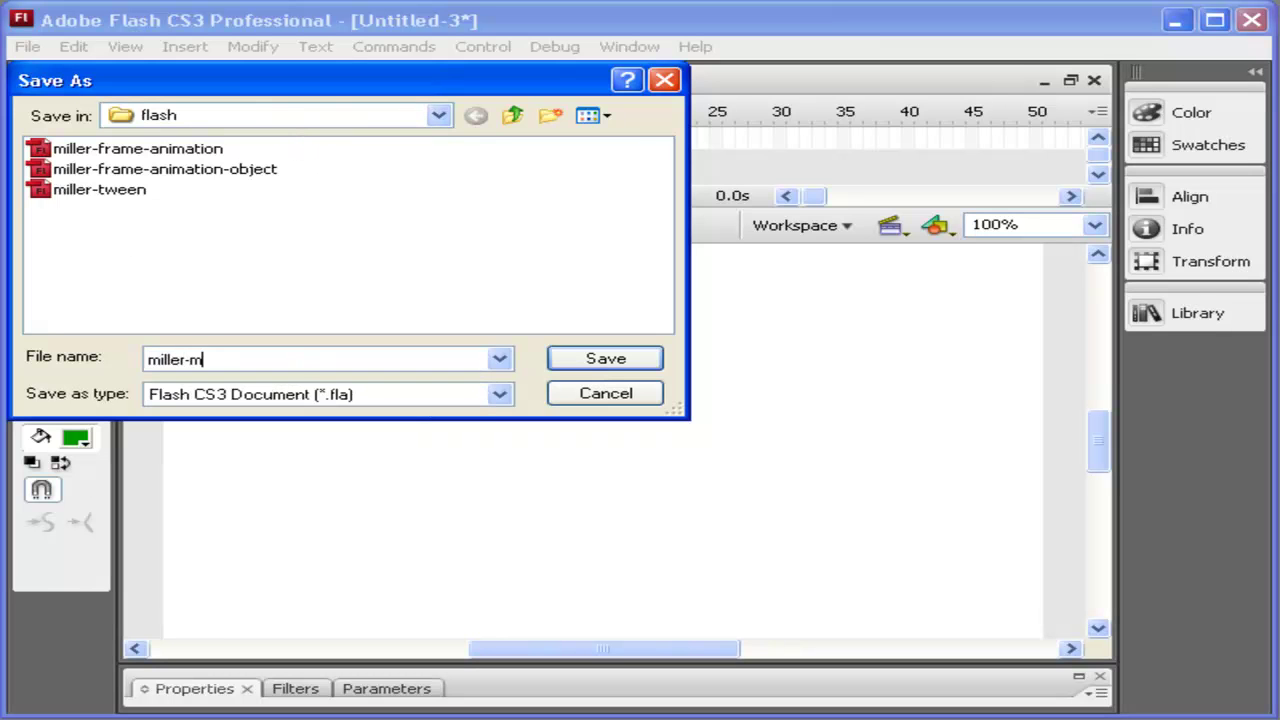
type("otion-guide")
left_click(659, 362)
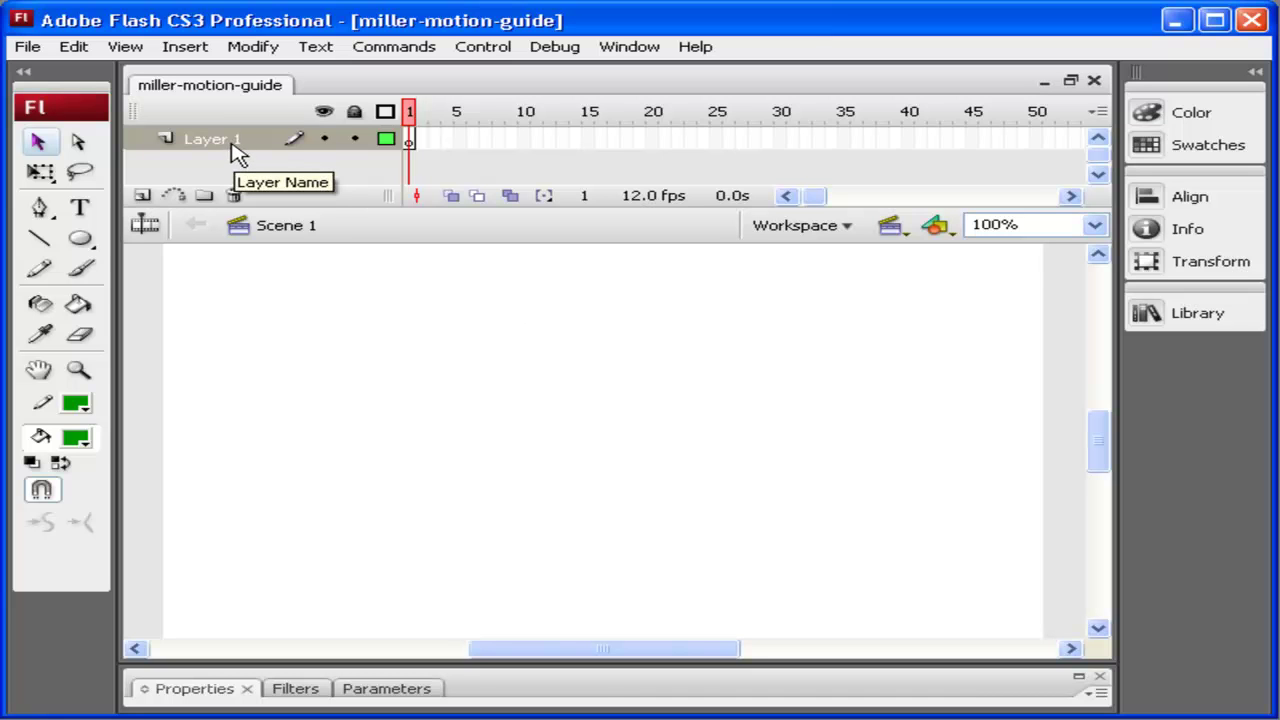
- Rename the Layer 1 timeline layer to MovingObject
double_click(230, 141)
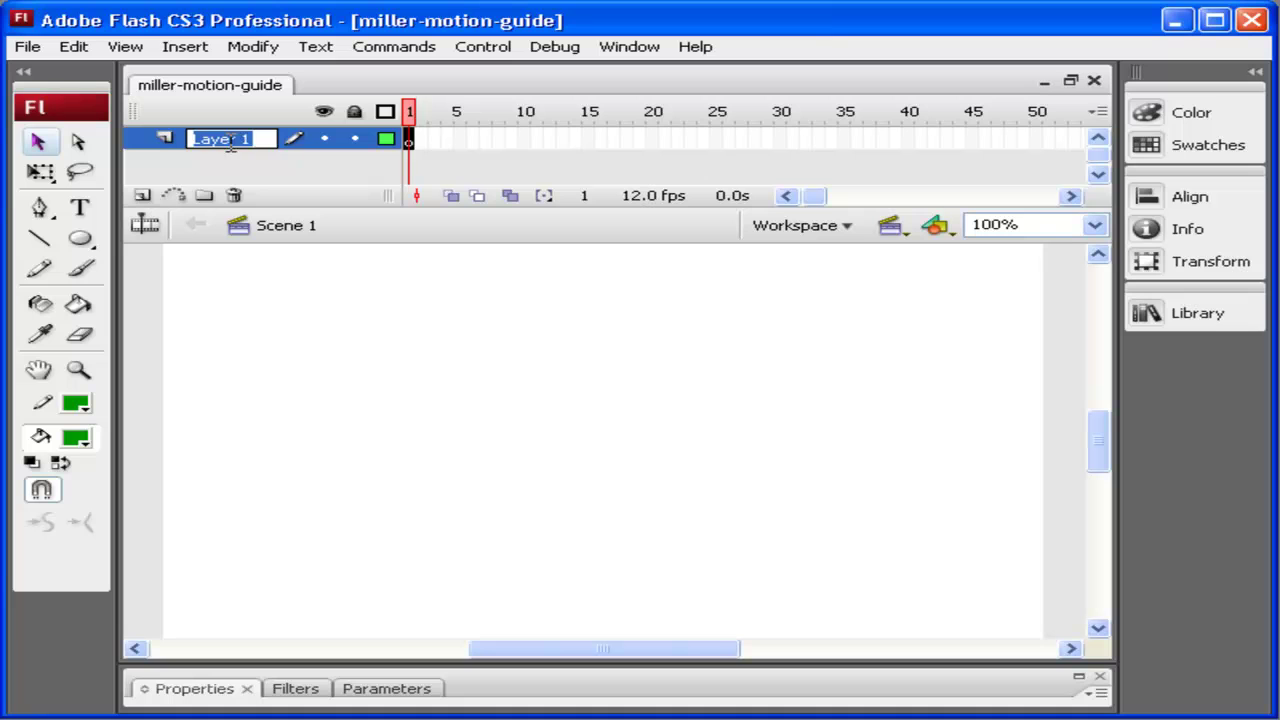
type("MovingObject")
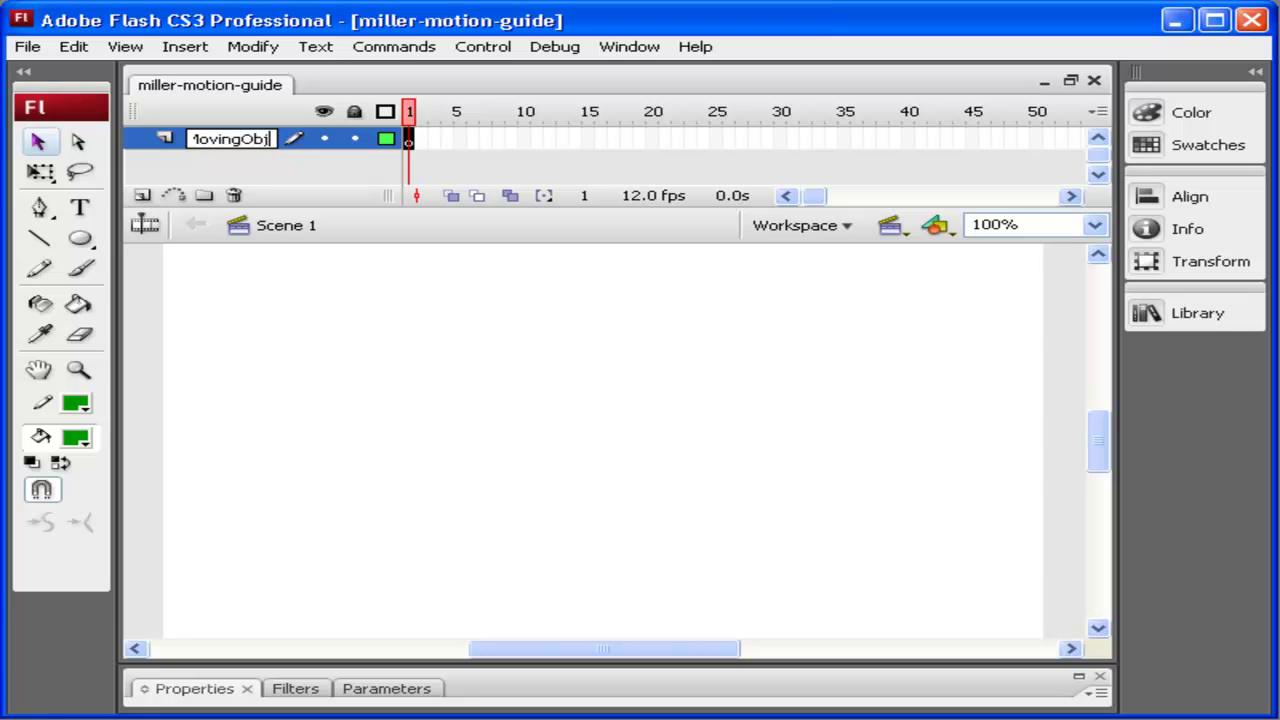
key("Return")
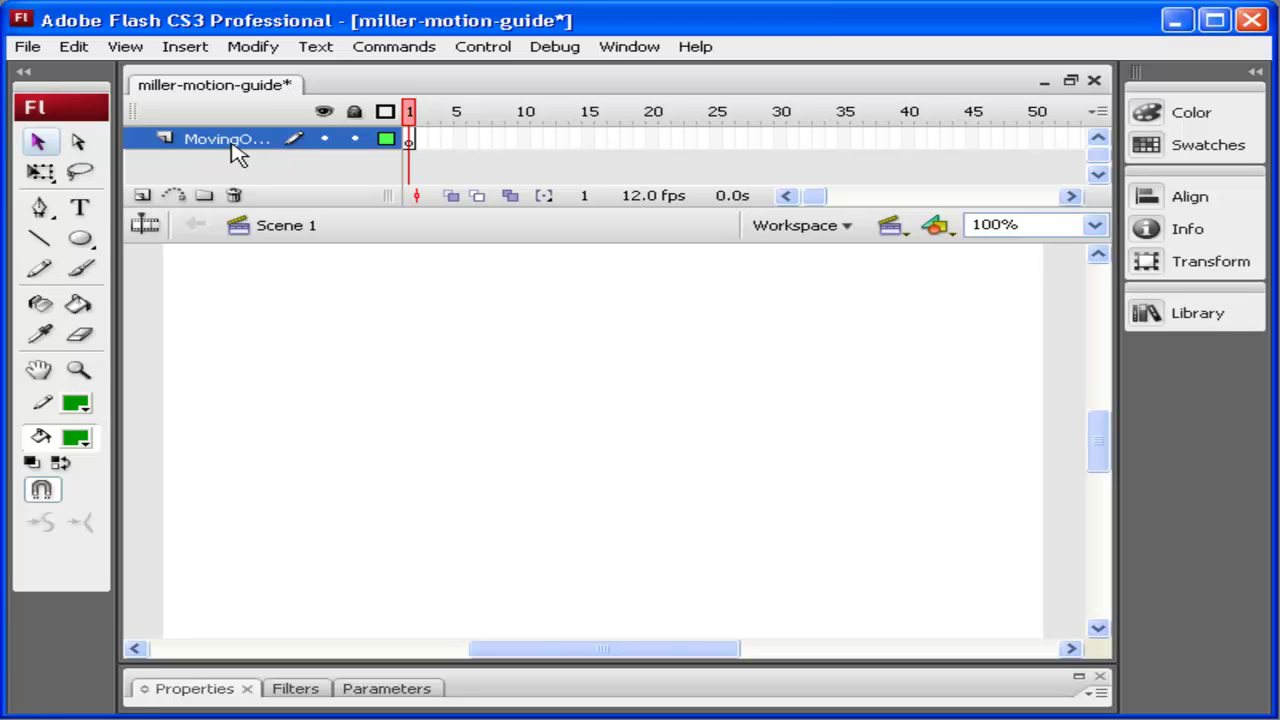
- Draw a green oval at the stage's top-left and motion-tween it from frame 1 to a frame-24 keyframe
left_click(79, 242)
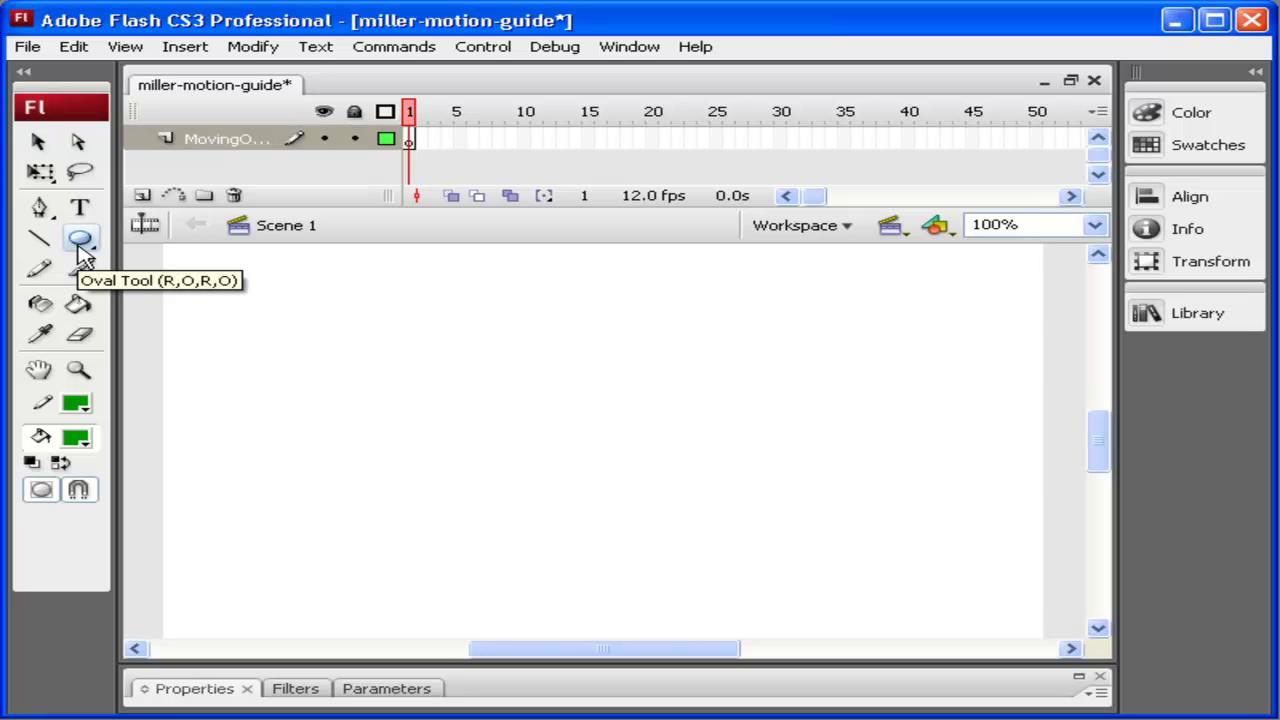
left_click_drag(189, 268, 368, 362)
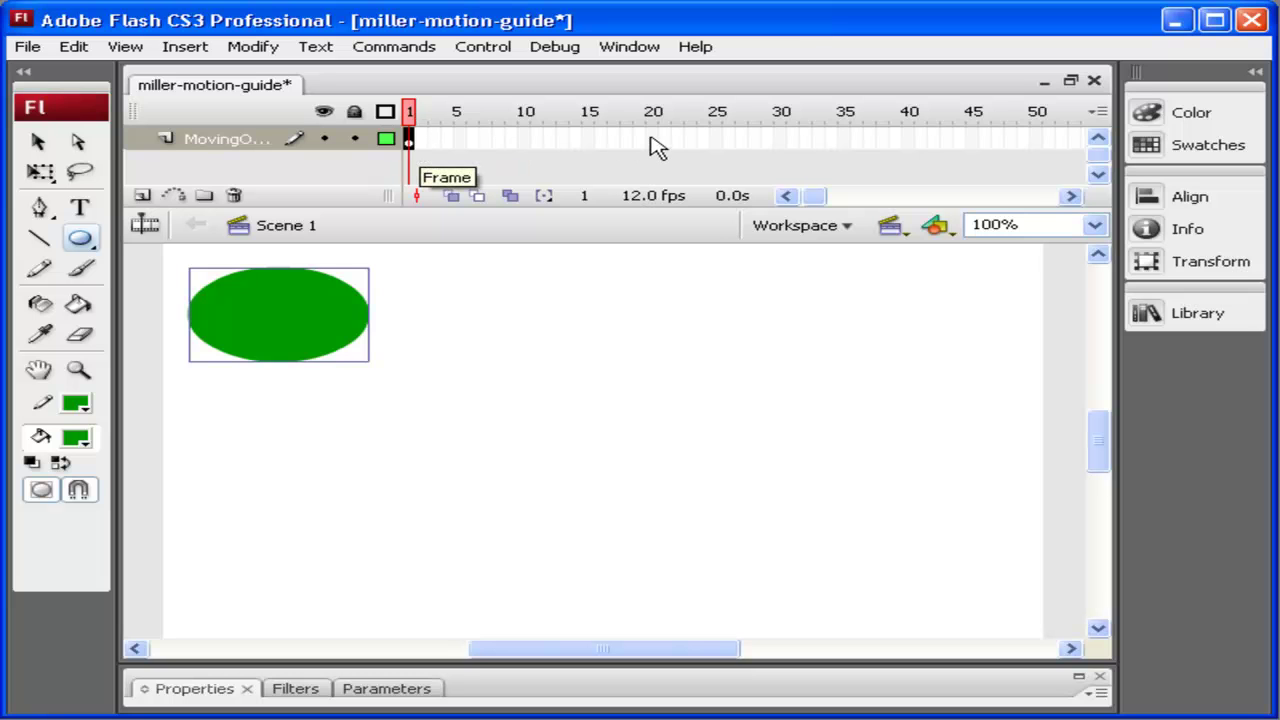
left_click(704, 140)
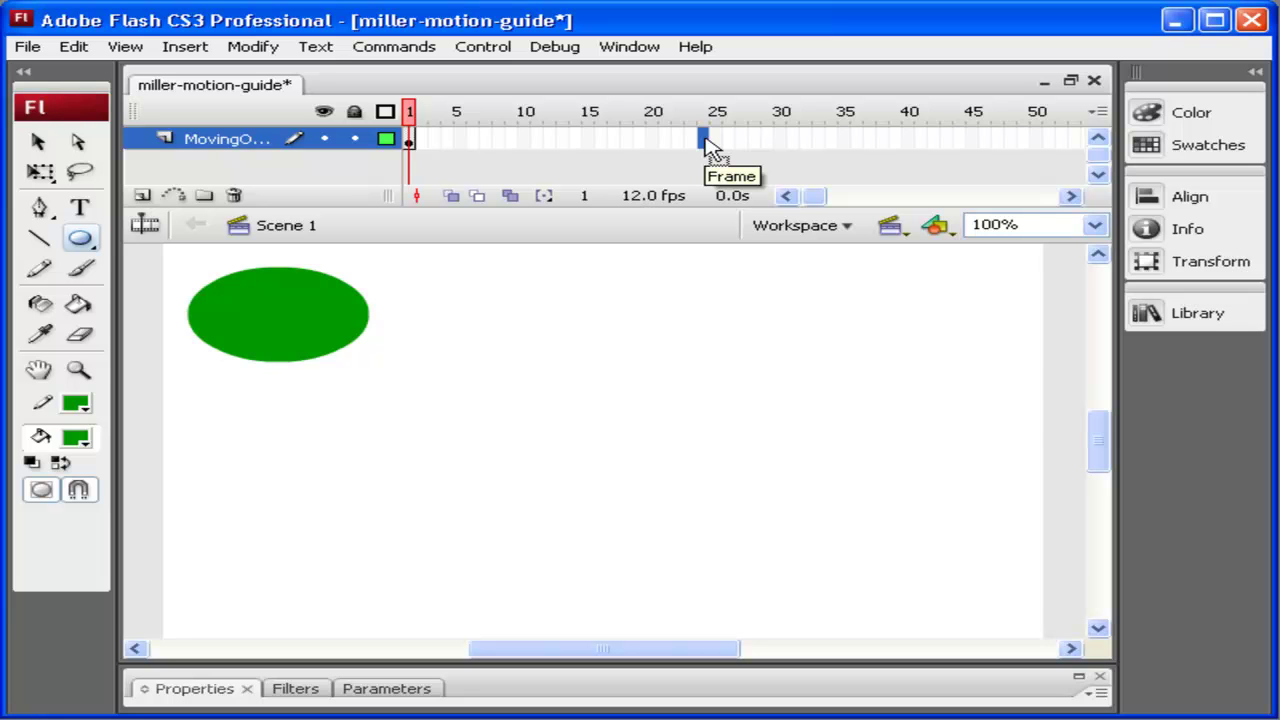
key("F6")
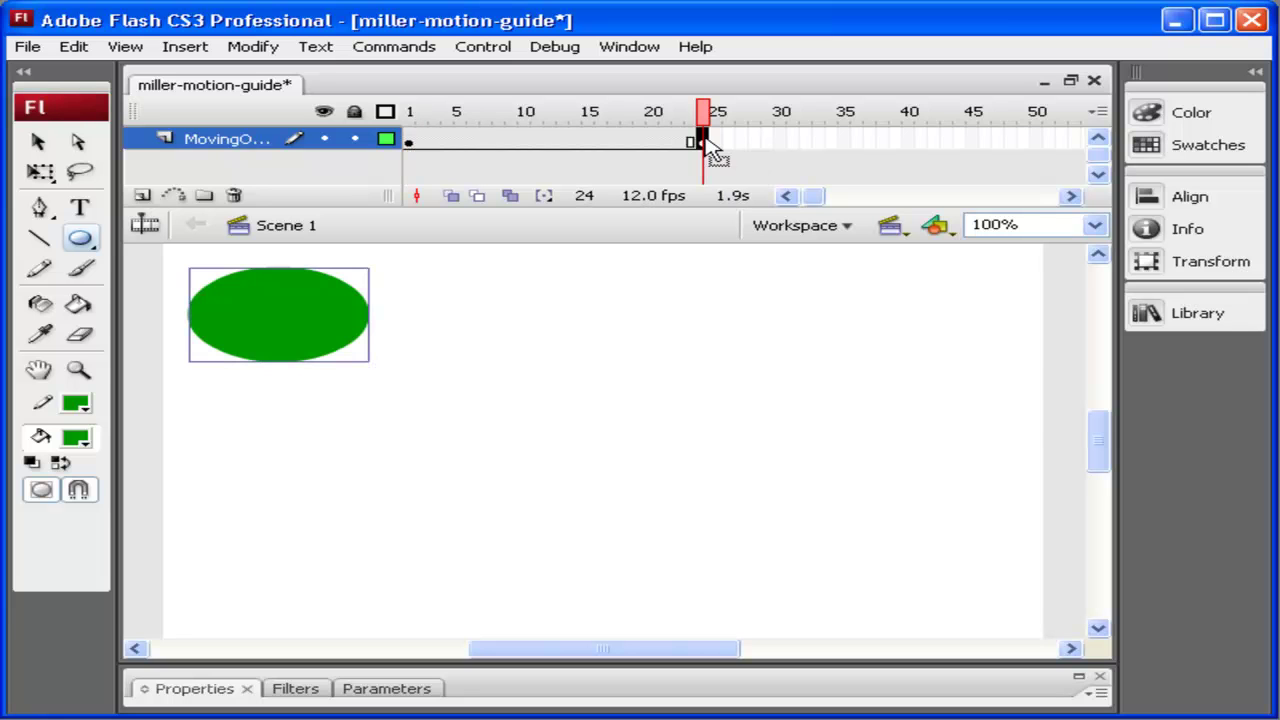
right_click(630, 142)
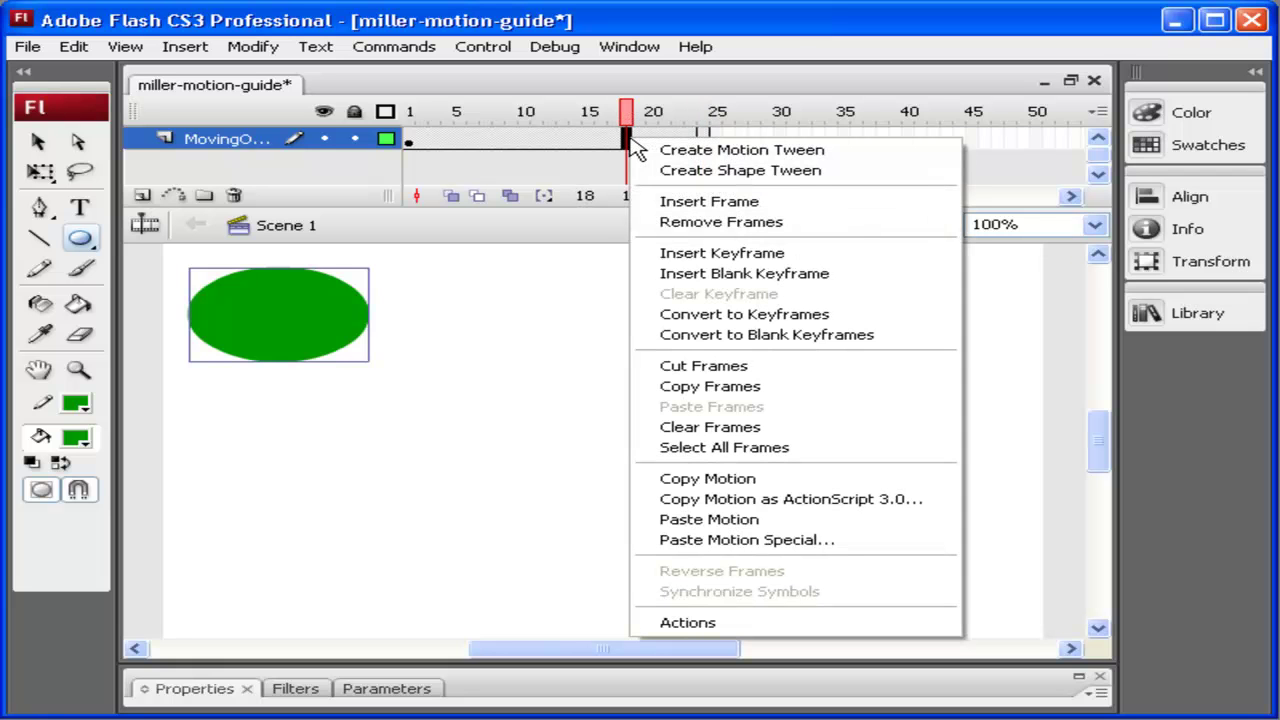
left_click(700, 156)
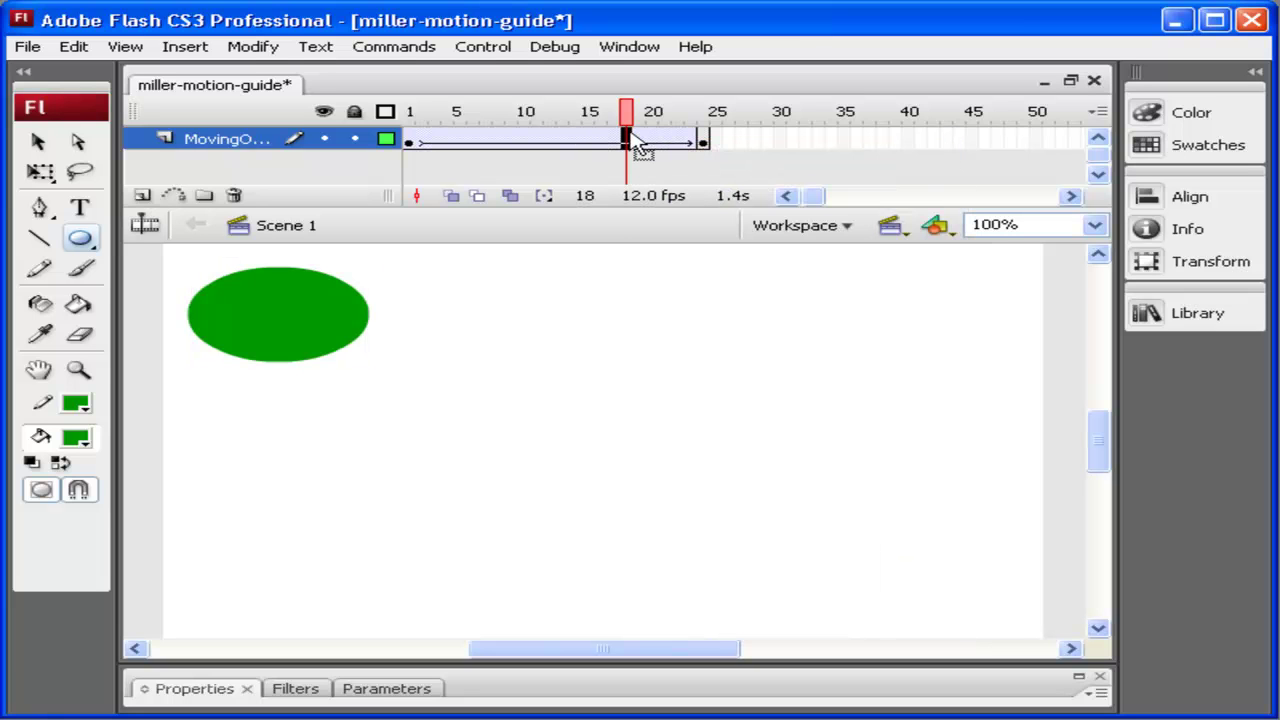
- At frame 24, move the oval to the stage's lower right and scrub to preview the tween
left_click(704, 140)
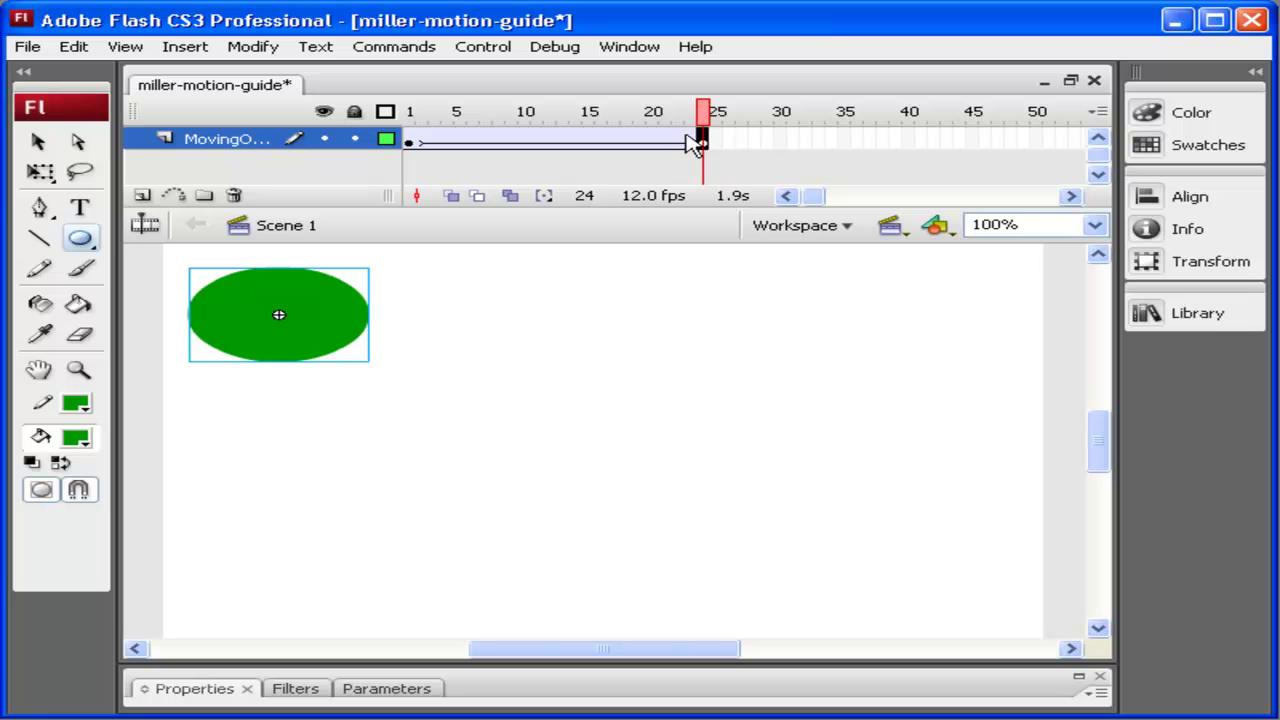
left_click(38, 141)
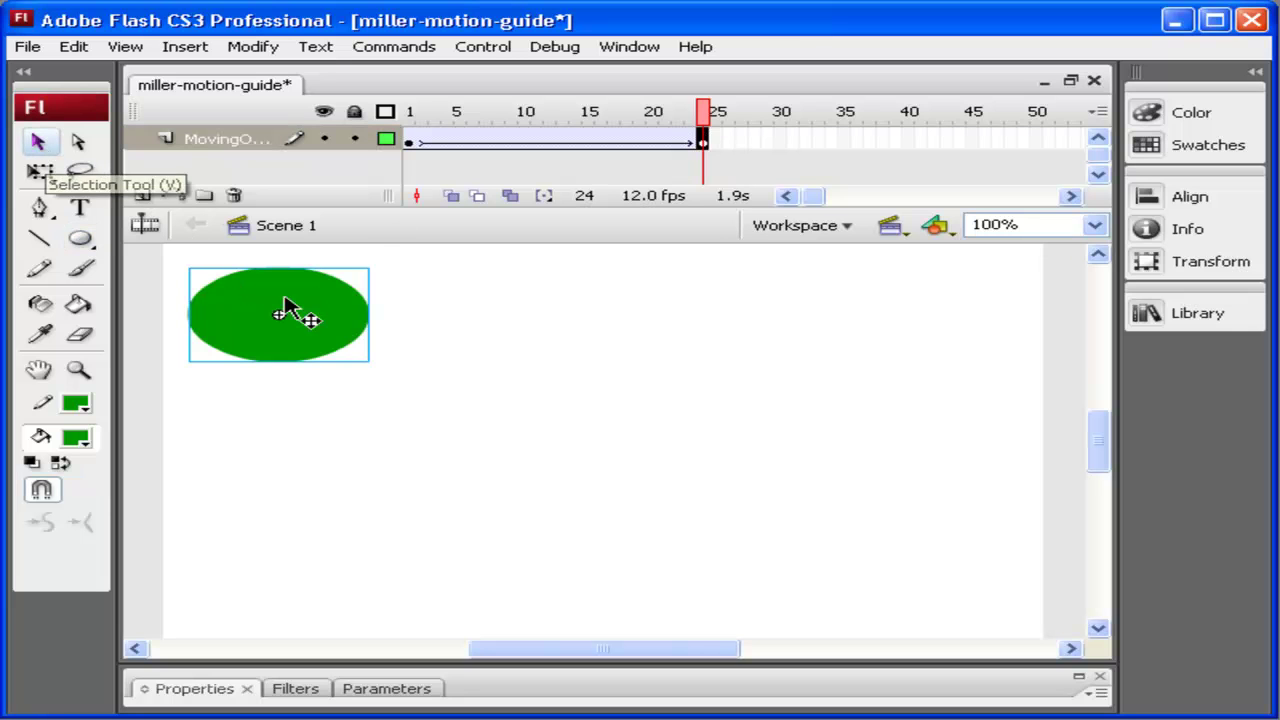
left_click_drag(331, 320, 962, 555)
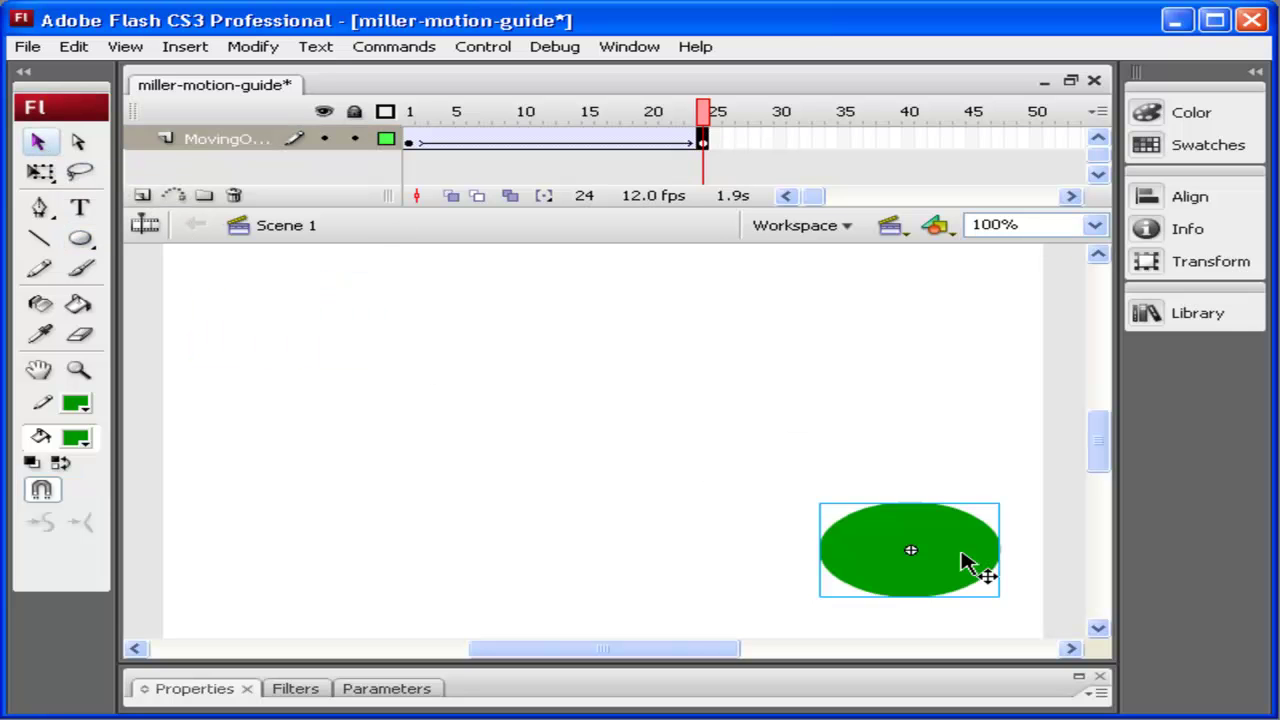
left_click_drag(705, 112, 742, 108)
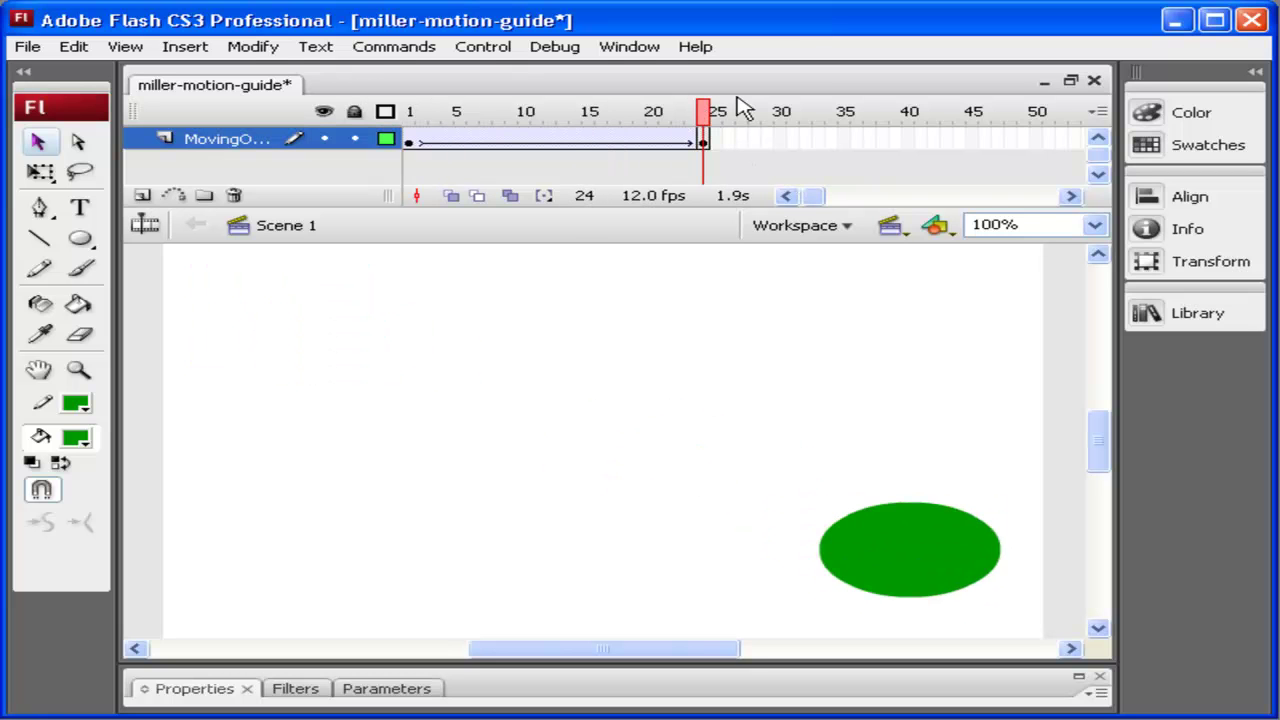
- Add a motion guide layer above MovingObject and draw a wavy pencil path across the stage
left_click(176, 198)
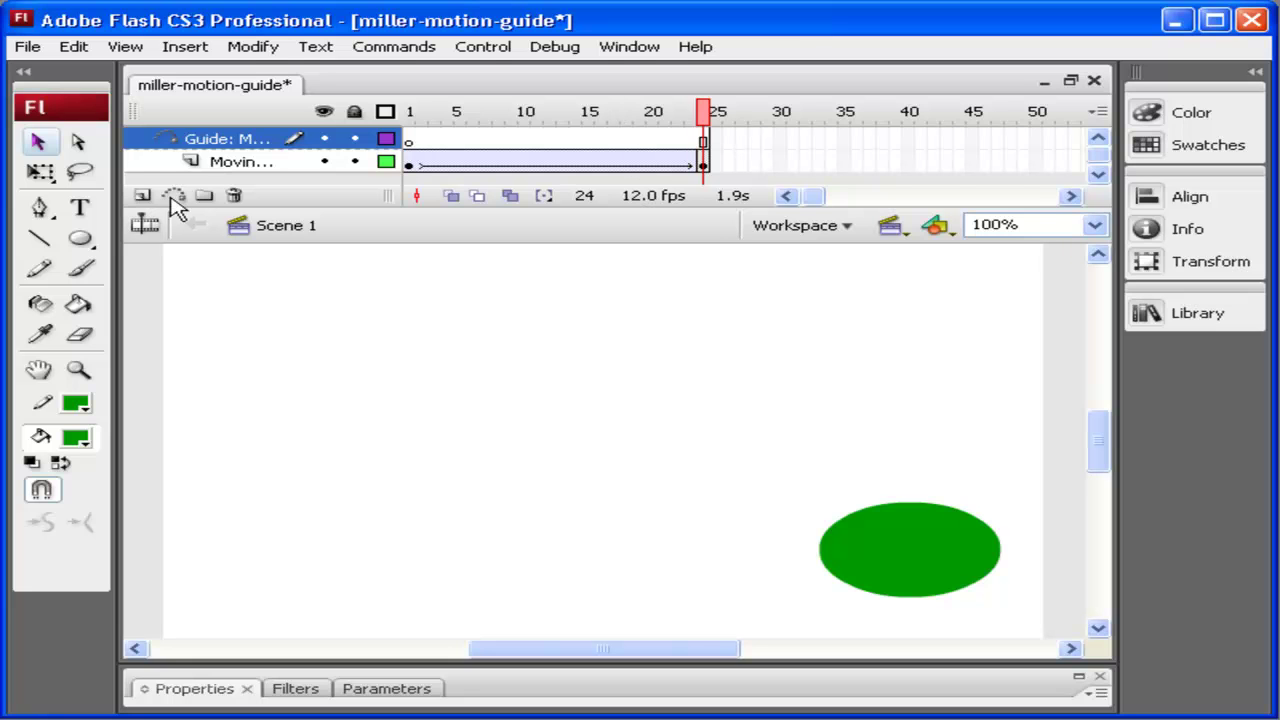
left_click(40, 268)
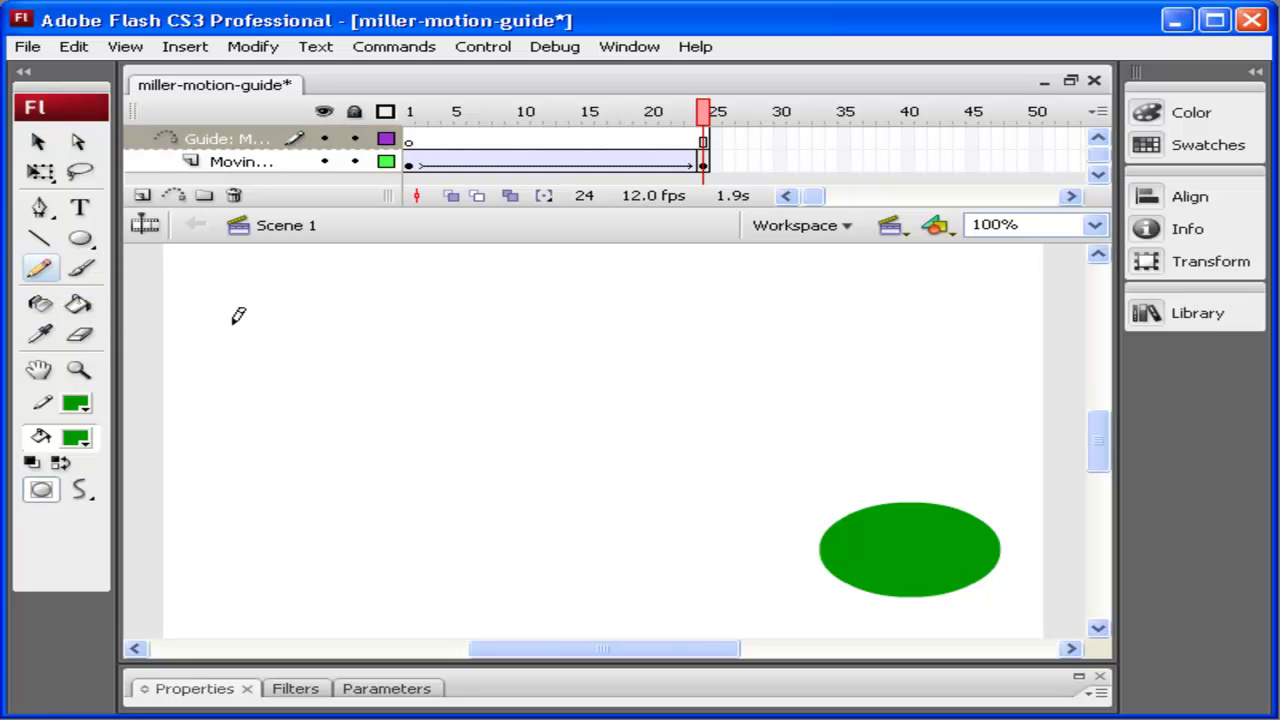
mouse_move(241, 564)
left_mouse_down()
mouse_move(239, 504)
mouse_move(290, 379)
mouse_move(379, 333)
mouse_move(413, 328)
mouse_move(463, 355)
mouse_move(642, 558)
mouse_move(682, 556)
mouse_move(759, 522)
mouse_move(861, 442)
mouse_move(924, 362)
mouse_move(958, 273)
left_mouse_up()
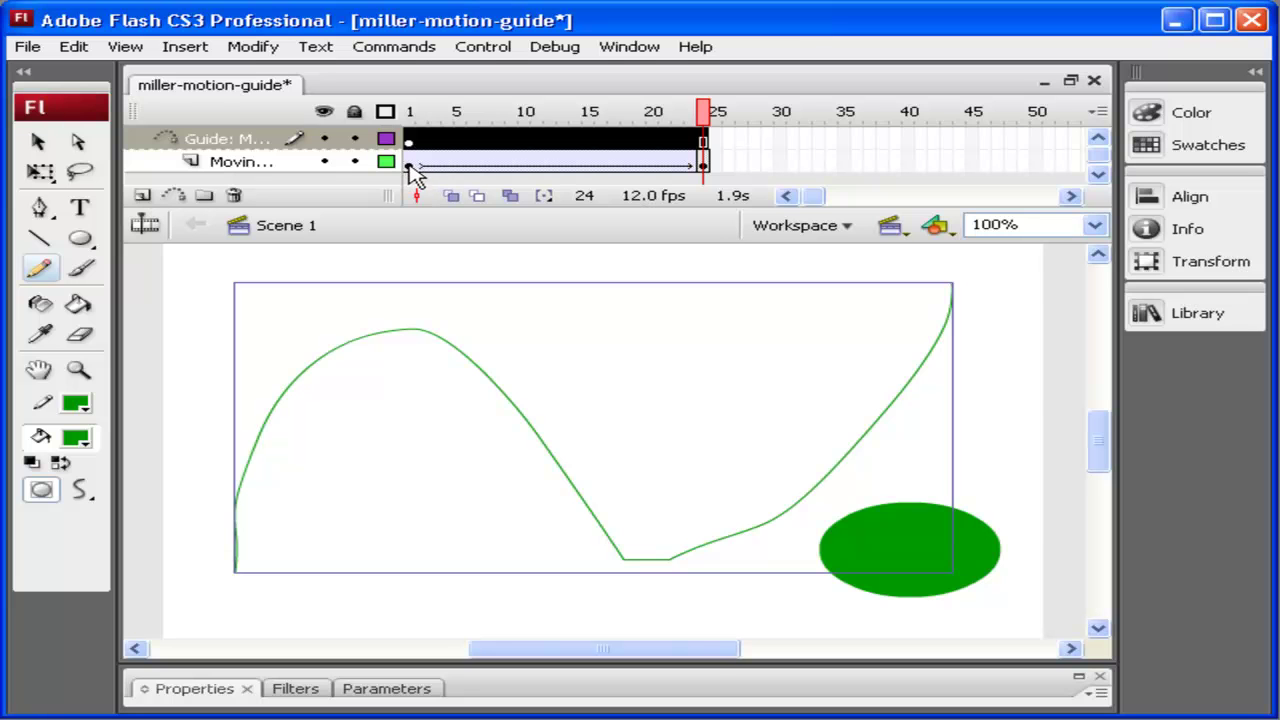
- Snap the oval to the path's lower-left end at frame 1 and upper-right end at frame 24
left_click(409, 164)
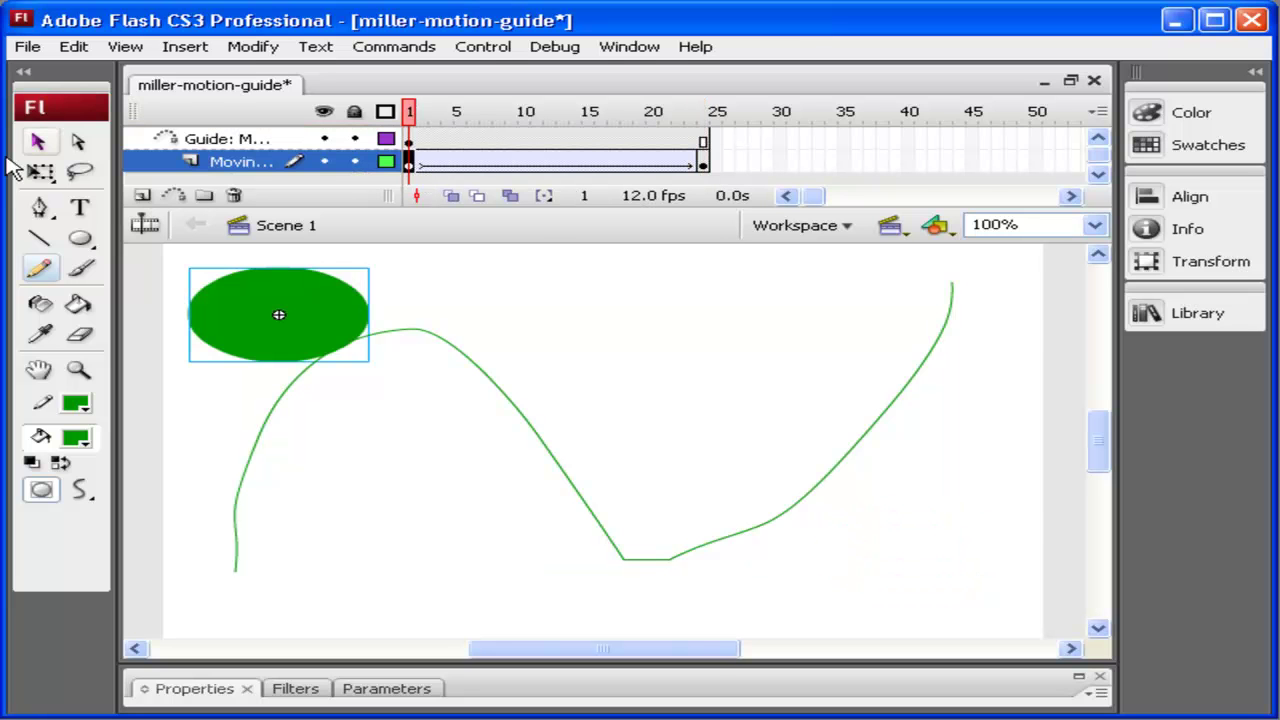
left_click(37, 141)
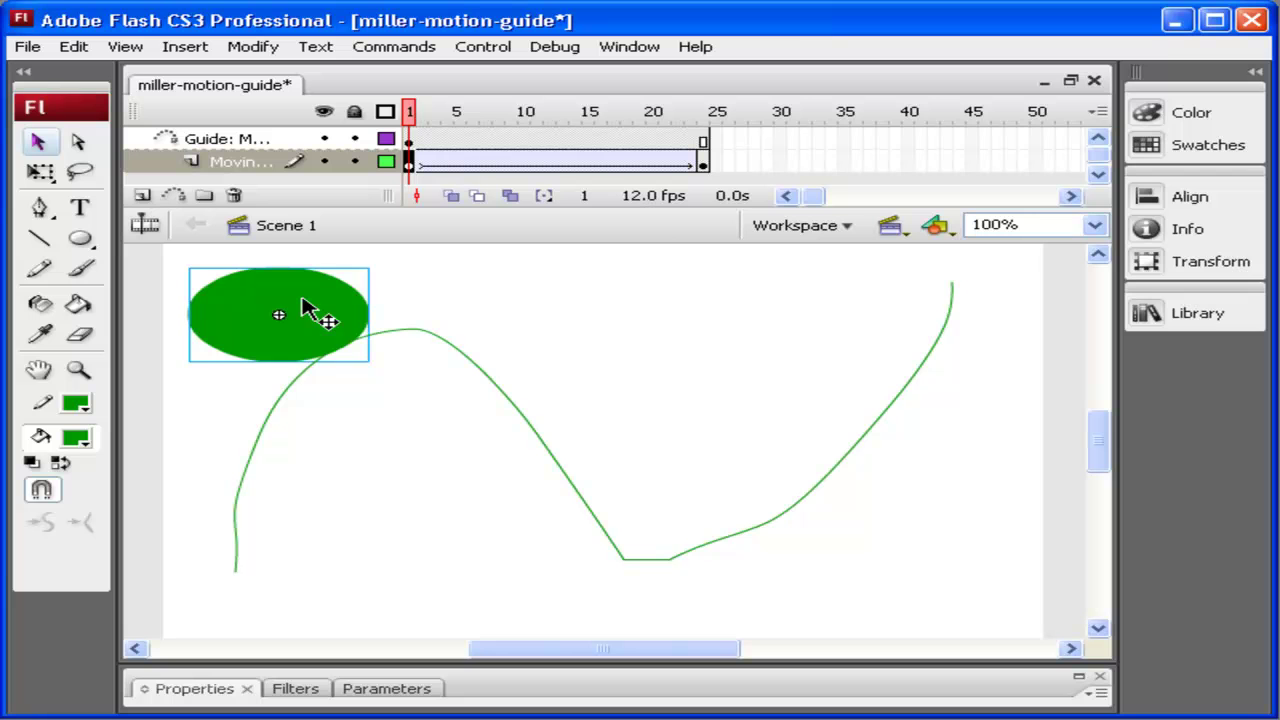
left_click_drag(303, 309, 258, 553)
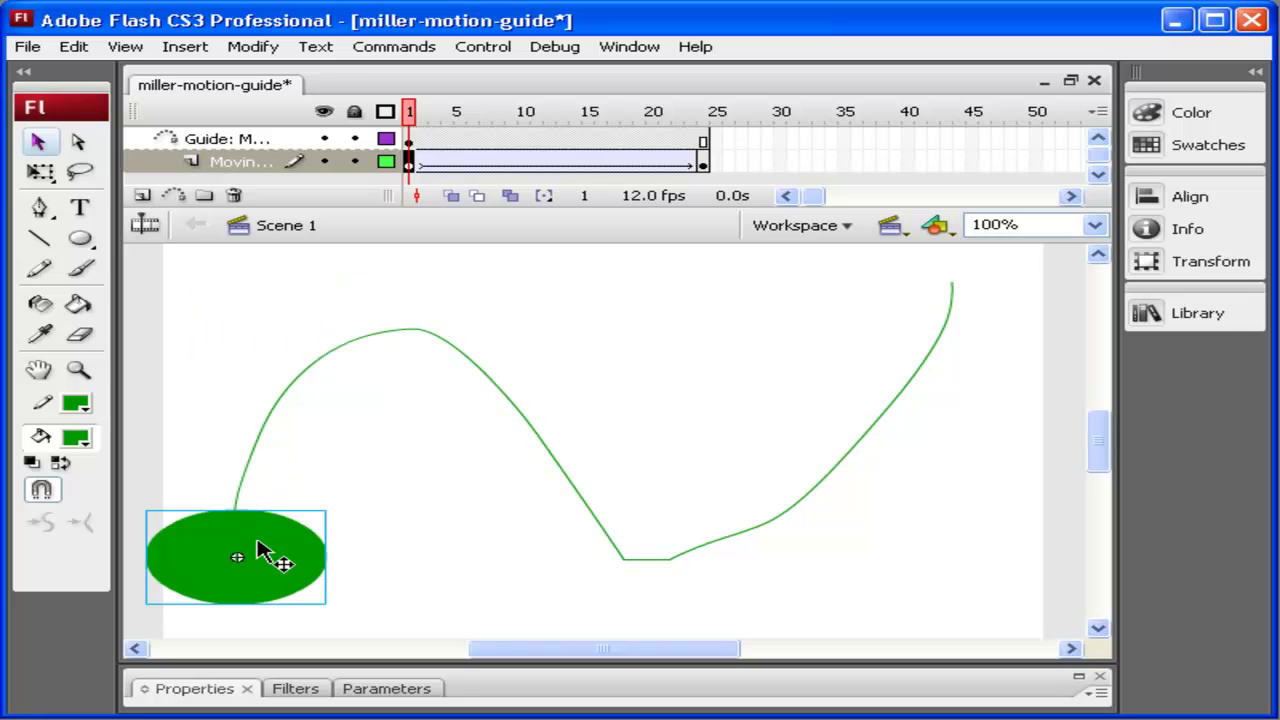
left_click(703, 163)
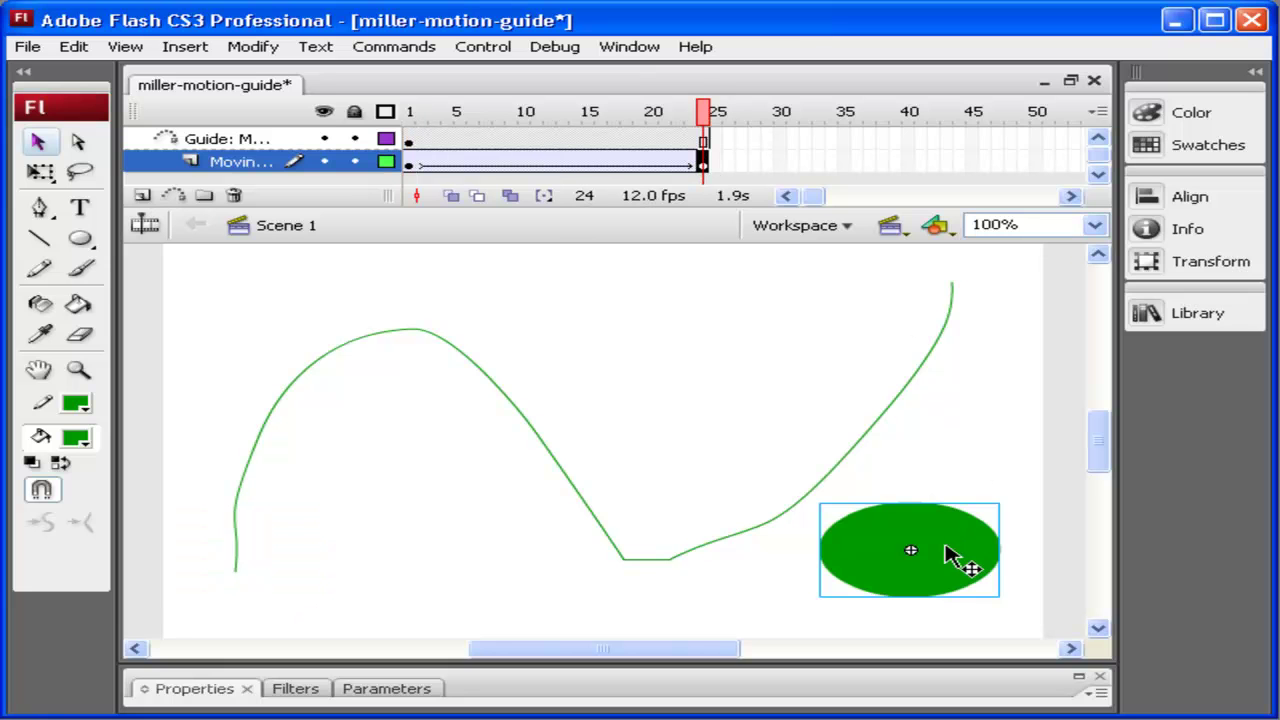
mouse_move(952, 572)
left_mouse_down()
mouse_move(960, 394)
mouse_move(986, 374)
mouse_move(972, 310)
left_mouse_up()
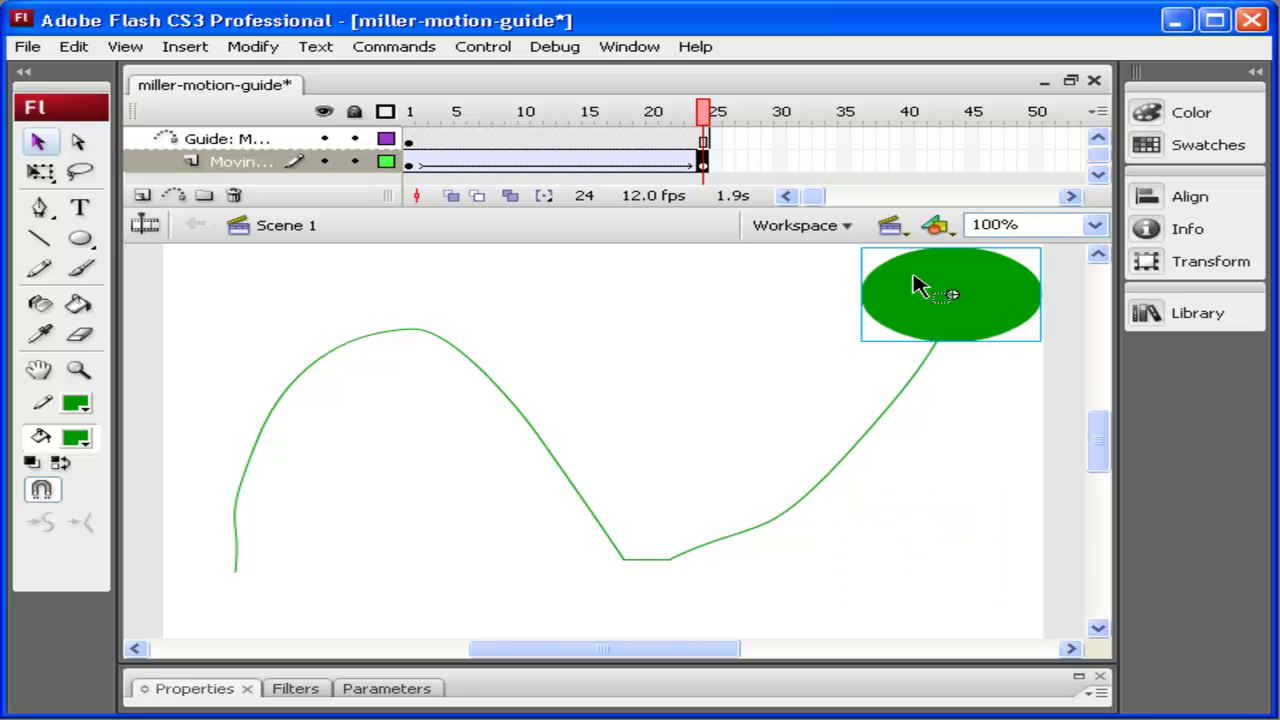
- Scrub the timeline and play the animation to check the oval follows the curve
left_click(706, 112)
left_click_drag(706, 112, 392, 65)
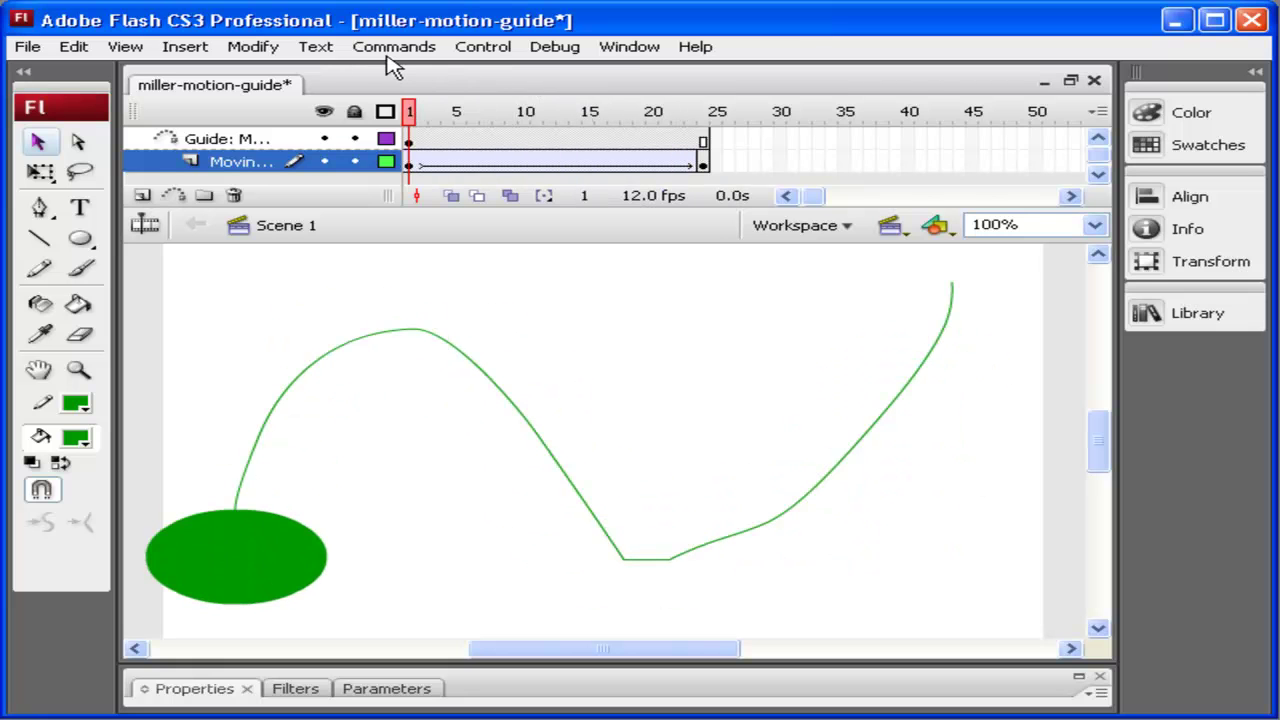
key("Return")
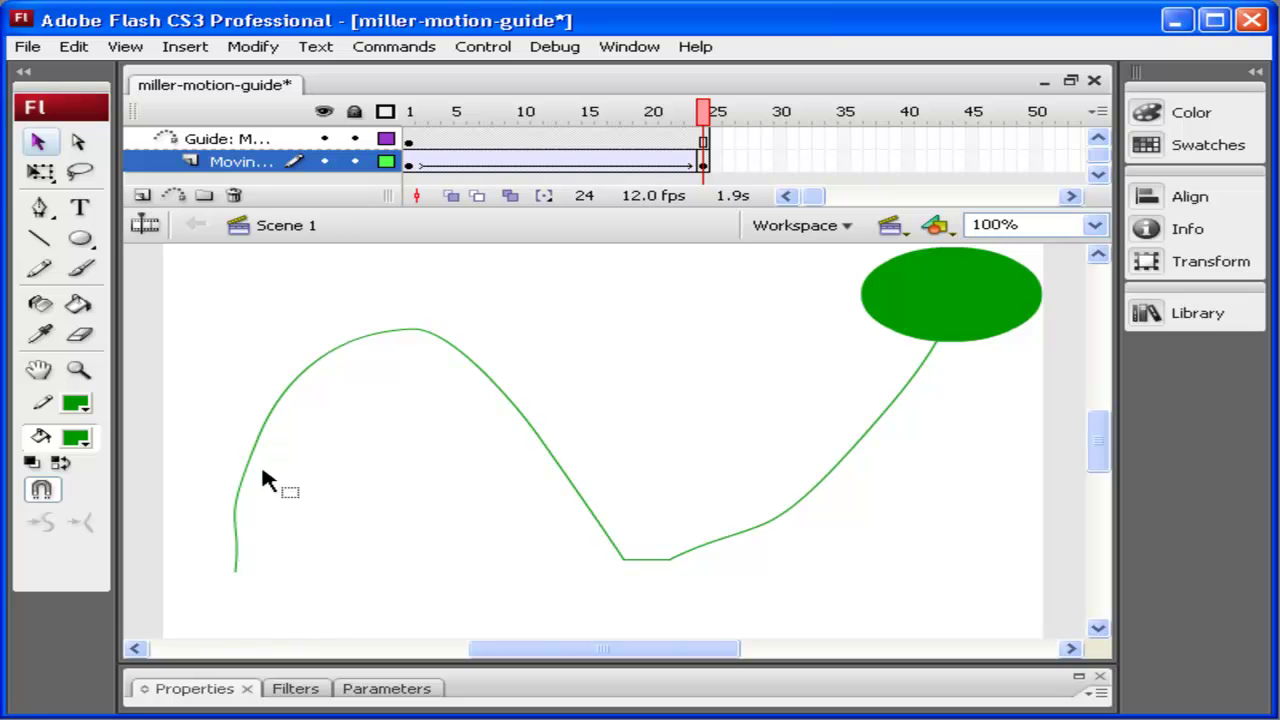
left_click(325, 139)
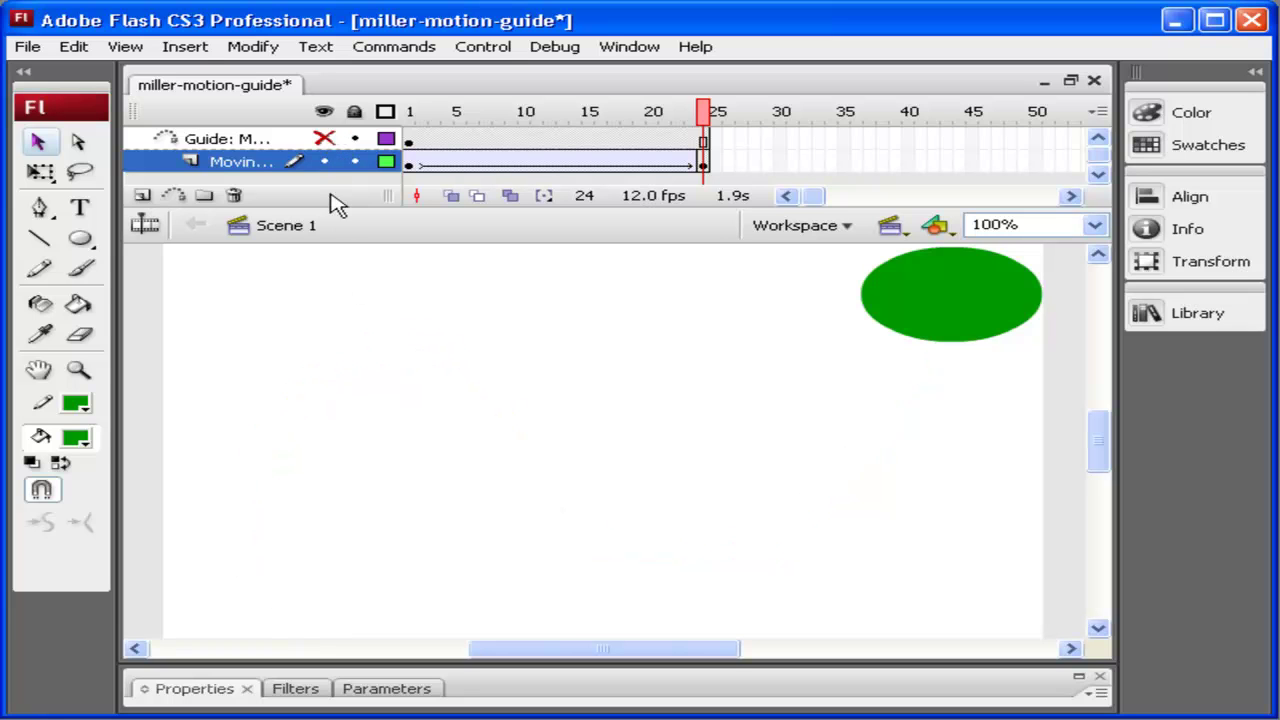
left_click(410, 117)
key("Return")
left_click(411, 112)
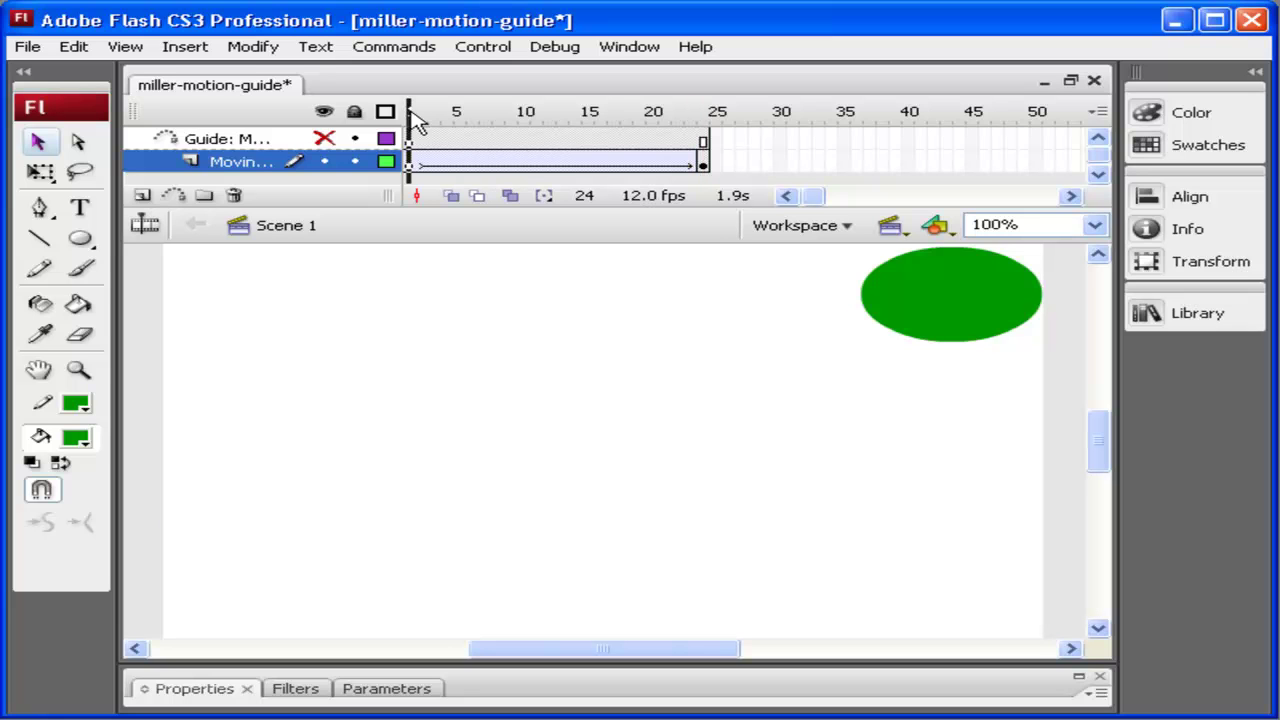
left_click(324, 138)
left_click_drag(413, 123, 400, 77)
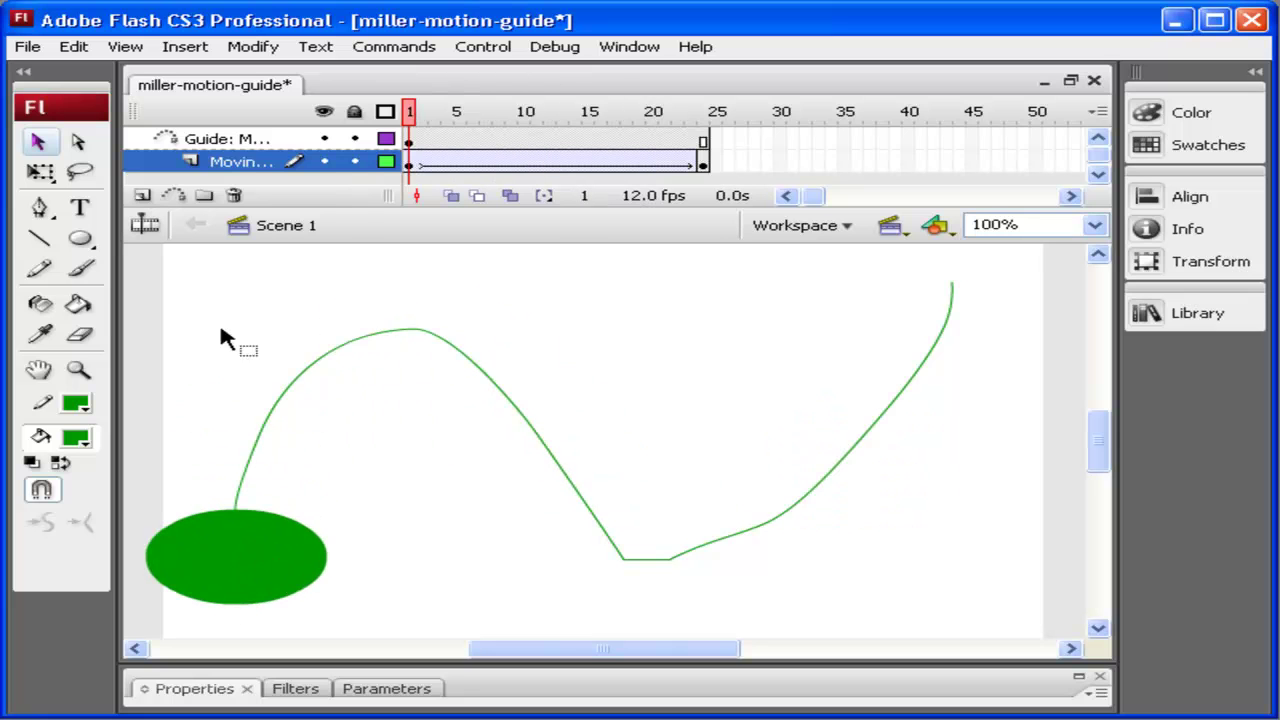